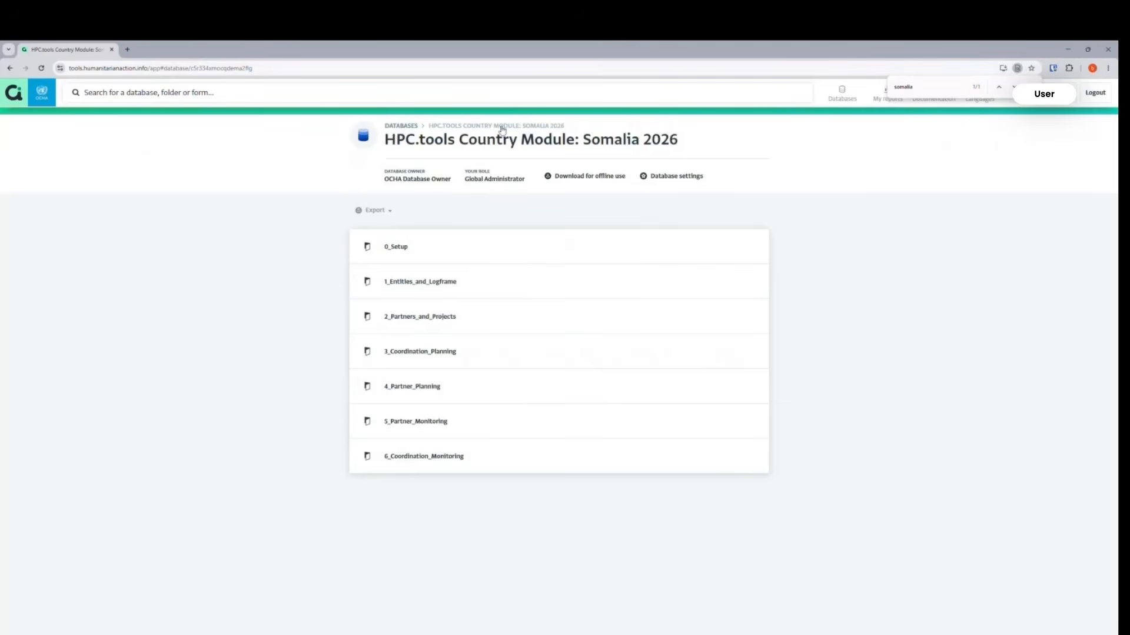
Open the 2.2_Projects form in the 2_Partners_and_Projects folder and start a new project record.
left_click(418, 323)
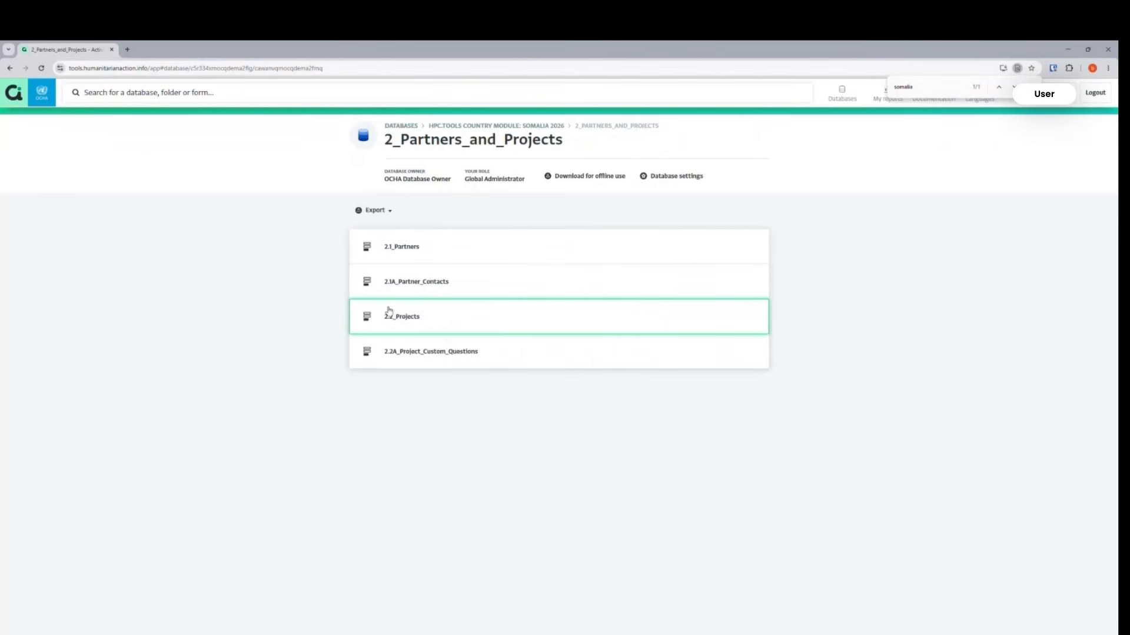
left_click(409, 319)
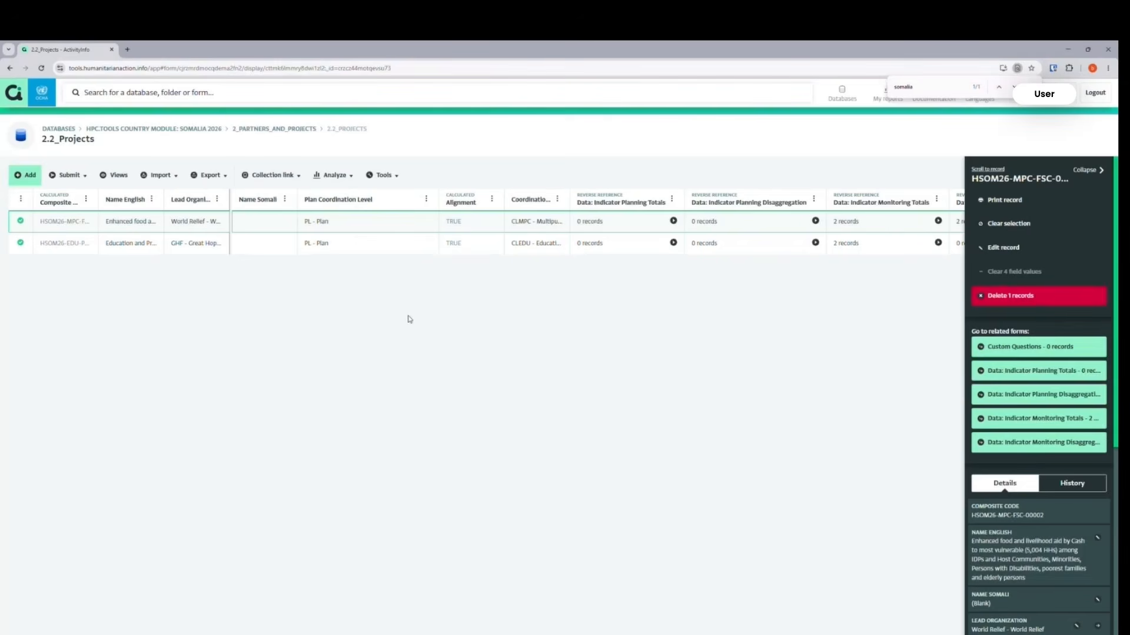
left_click(30, 177)
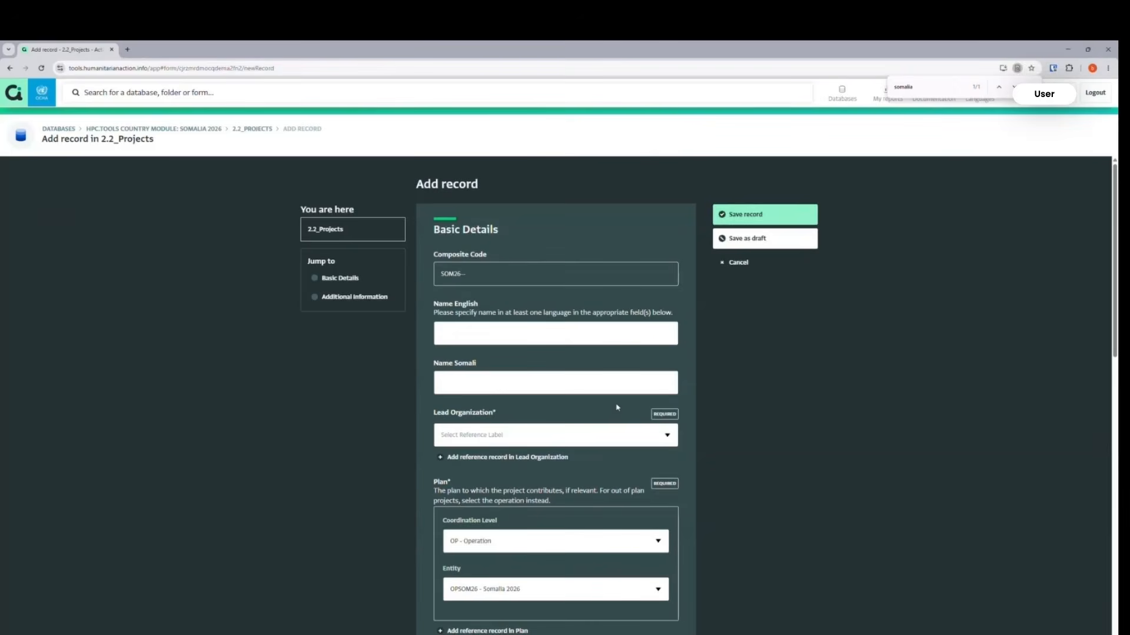
Go through the English and Somali name fields, leaving them empty, and set the lead organization to GHF - Great Hope Foundation.
left_click(497, 327)
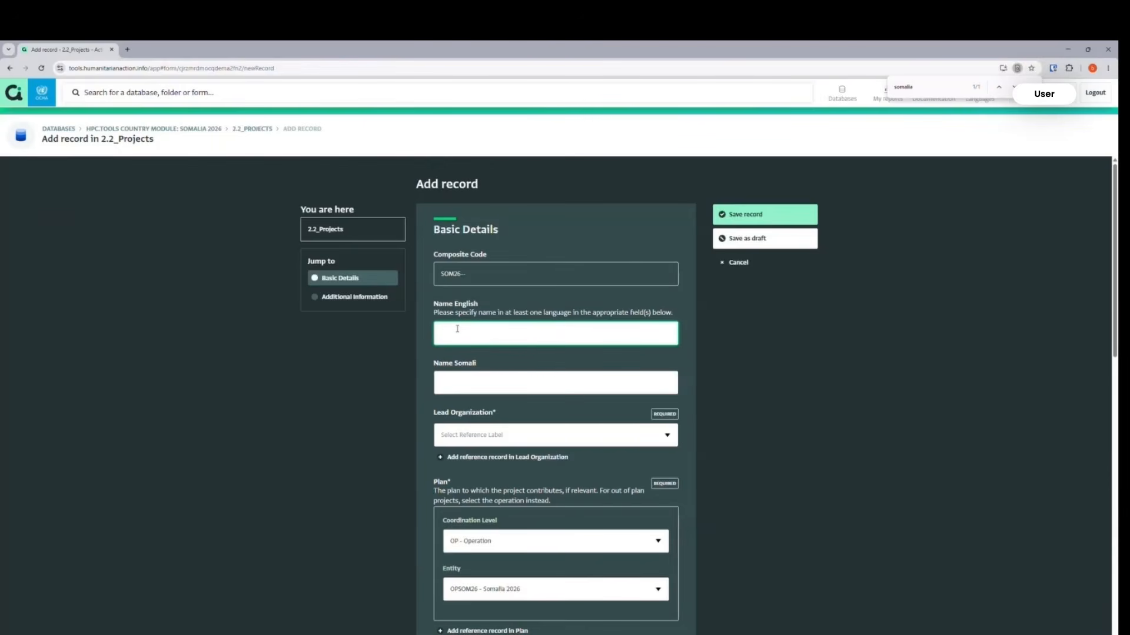
left_click(458, 388)
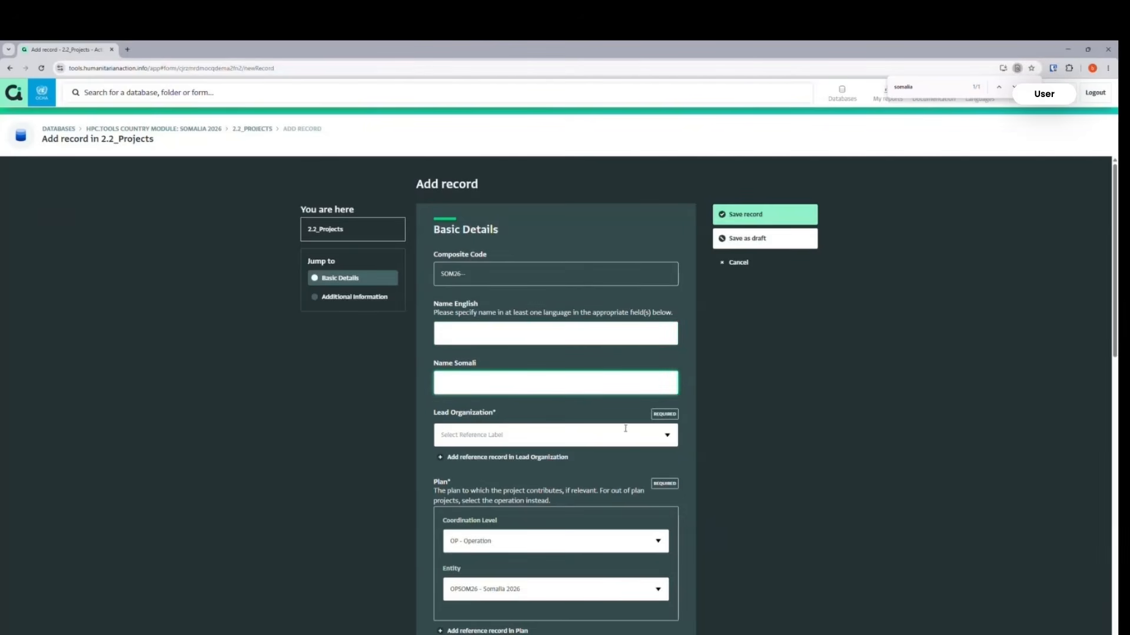
left_click(586, 438)
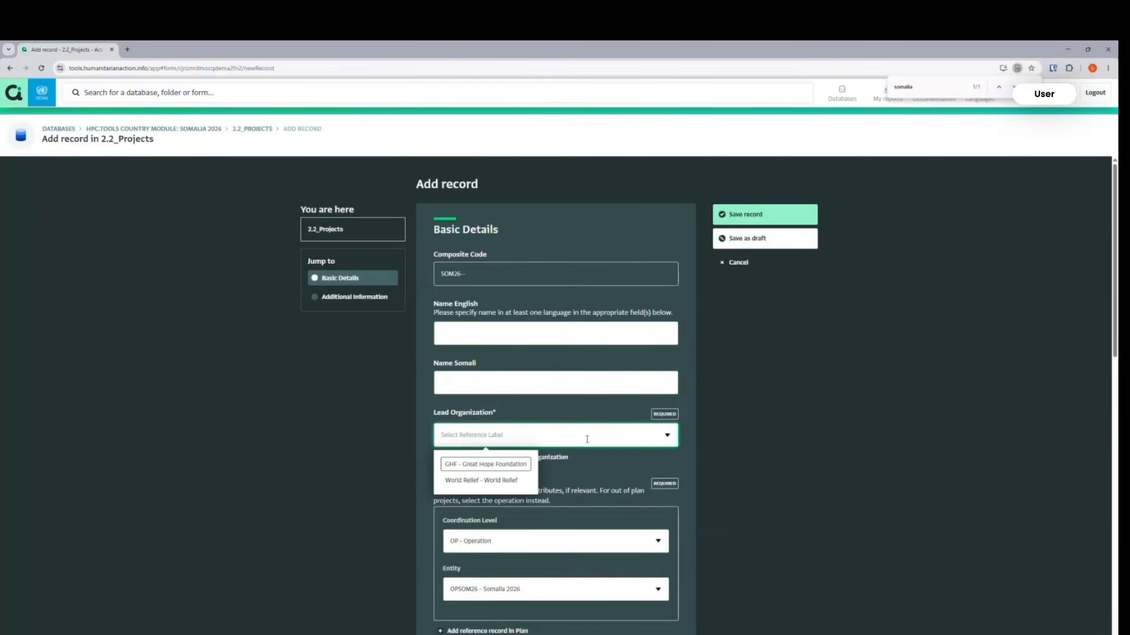
left_click(494, 464)
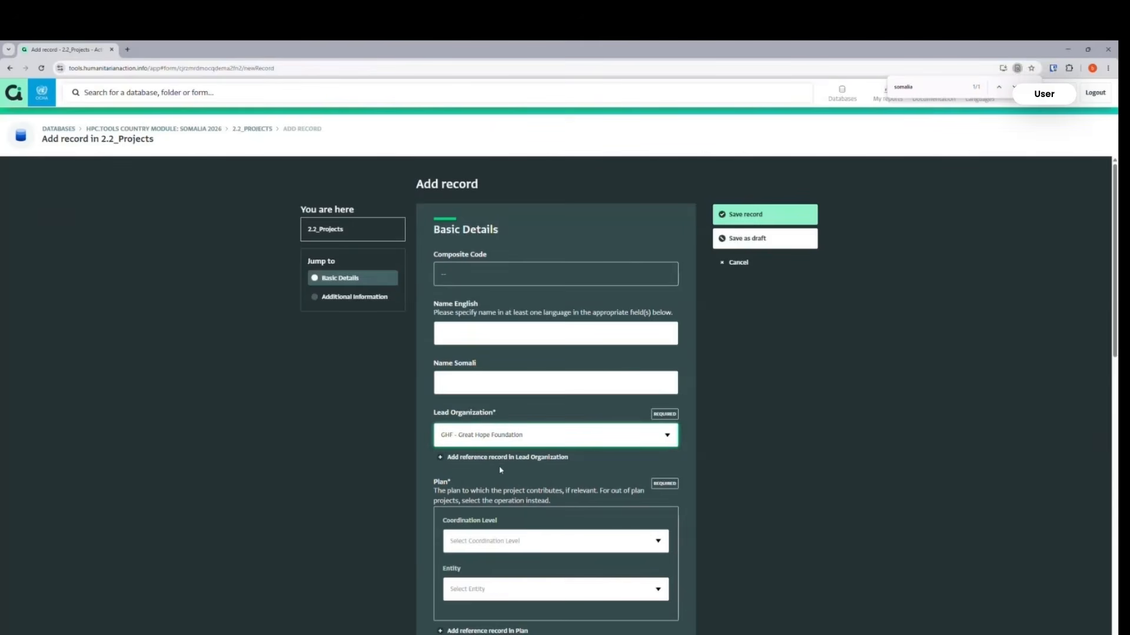
Set the plan's coordination level to PL - Plan and check the entity it fills in.
scroll(501, 470, "down", 1)
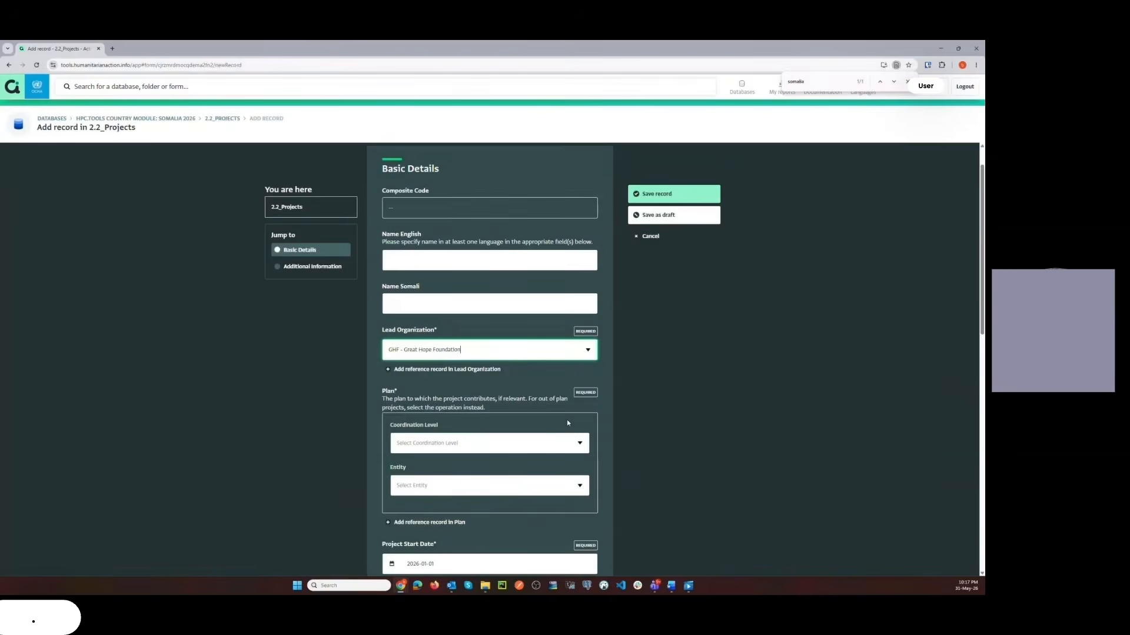
scroll(568, 422, "down", 1)
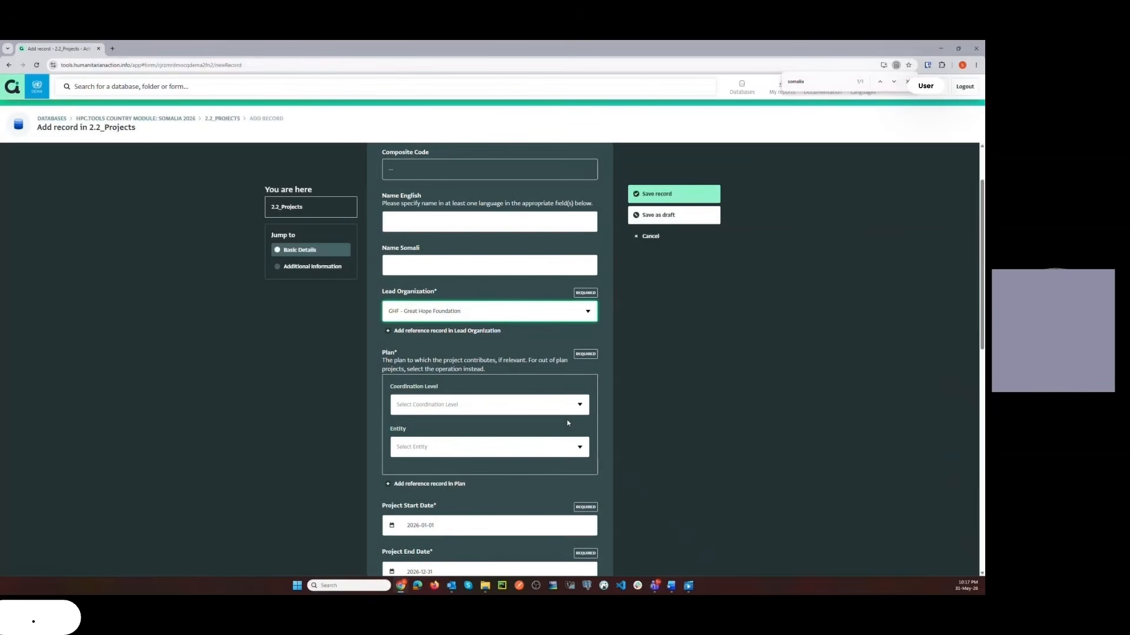
left_click(580, 405)
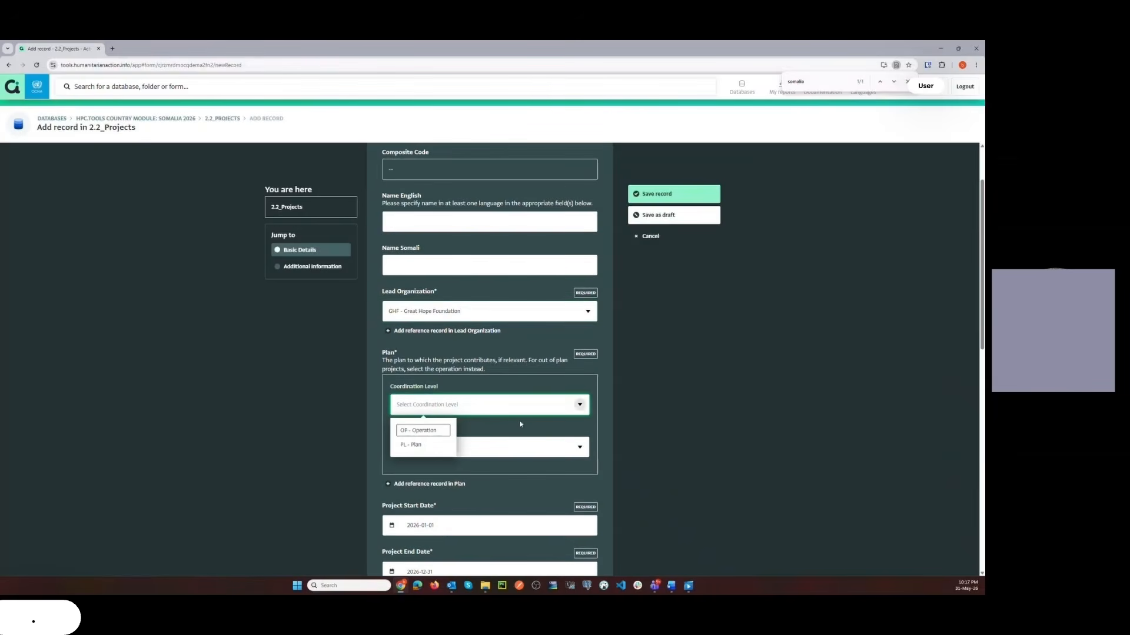
left_click(419, 446)
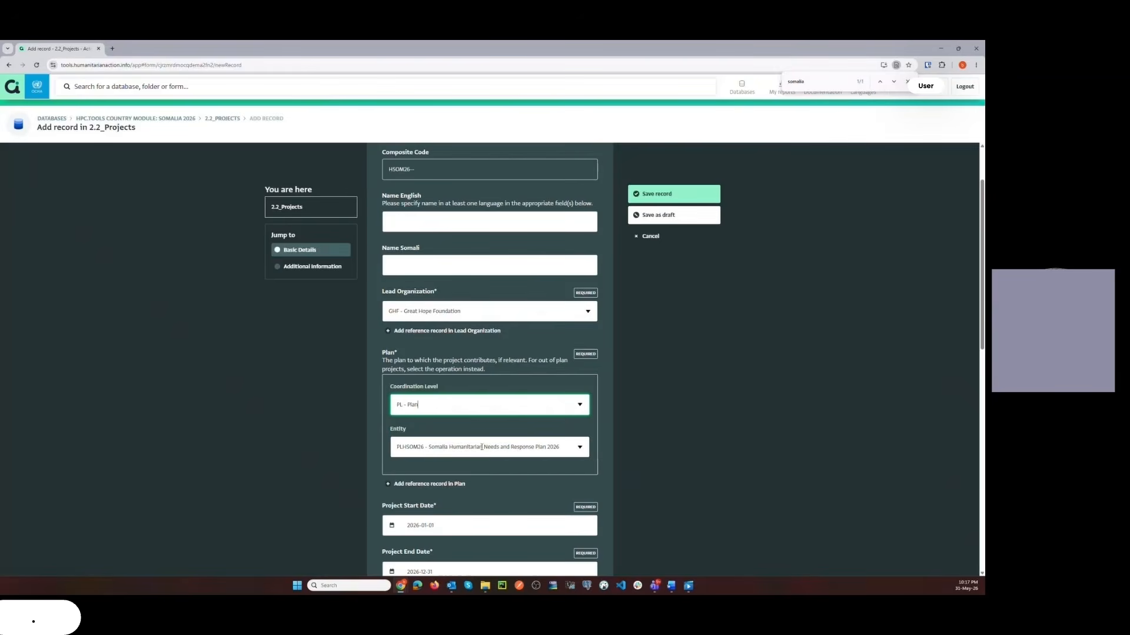
double_click(546, 449)
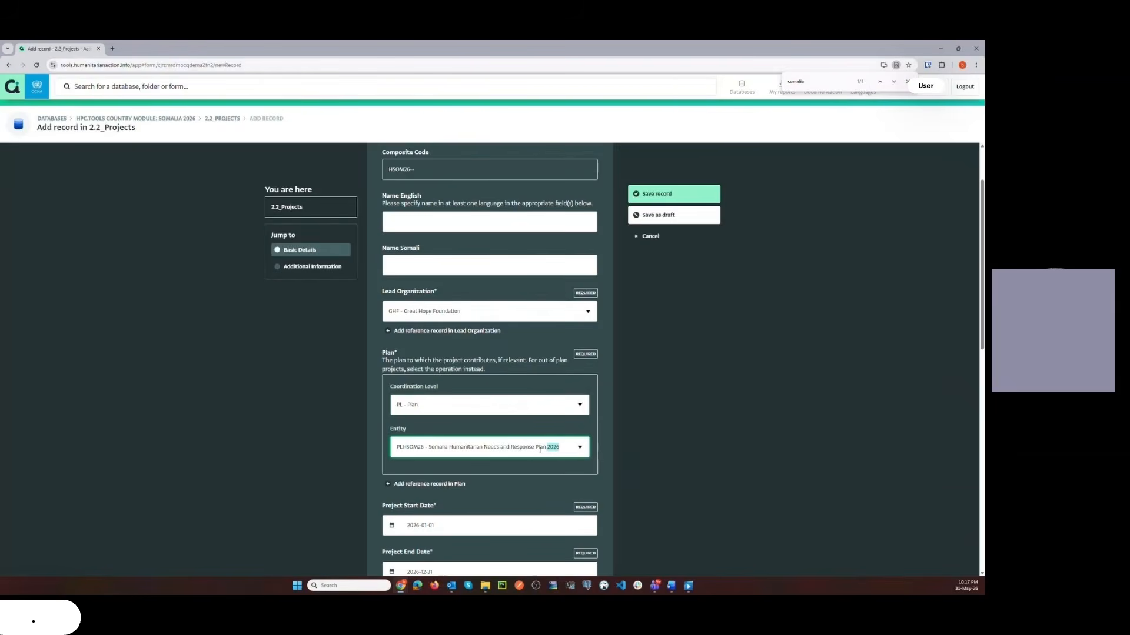
Switch the plan's coordination level to OP - Operation and check the matching entity.
left_click(580, 405)
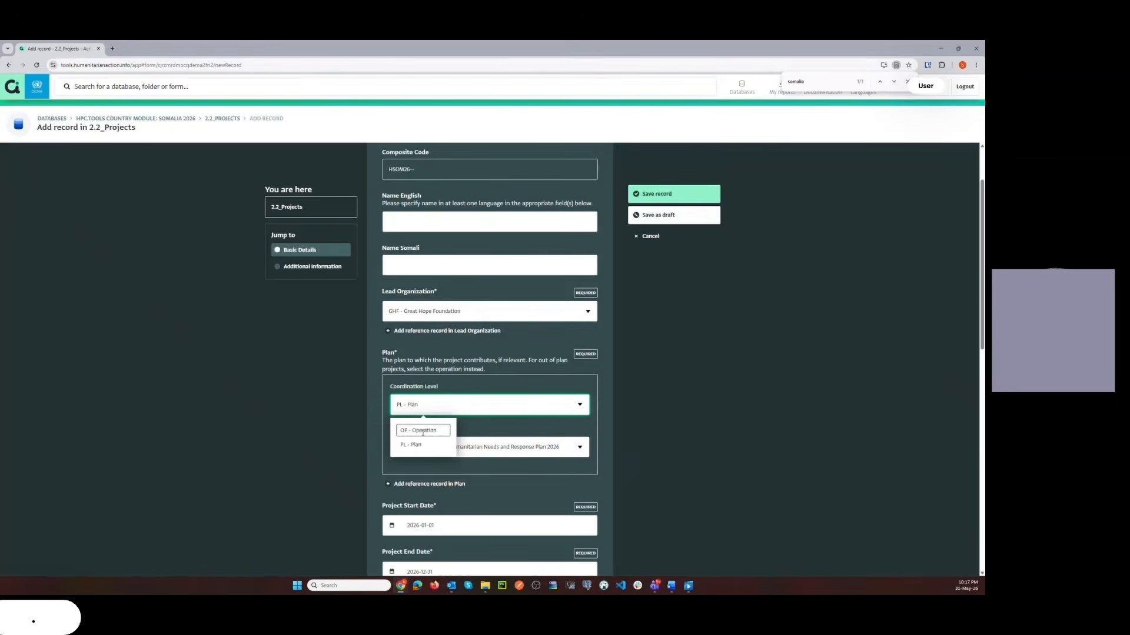
left_click(423, 432)
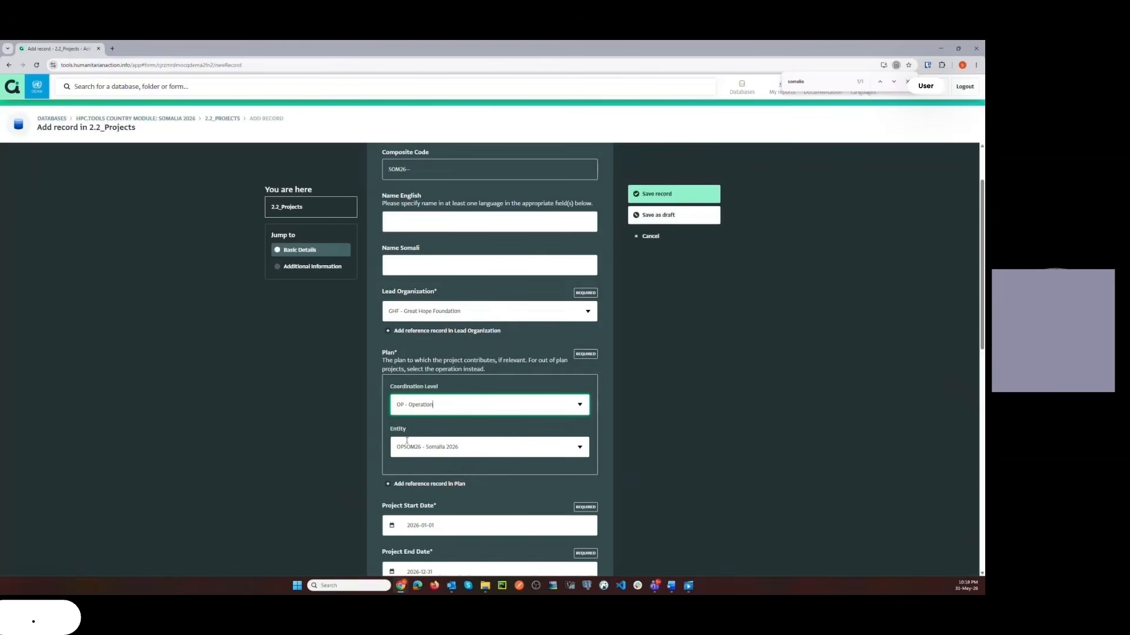
left_click_drag(425, 447, 454, 445)
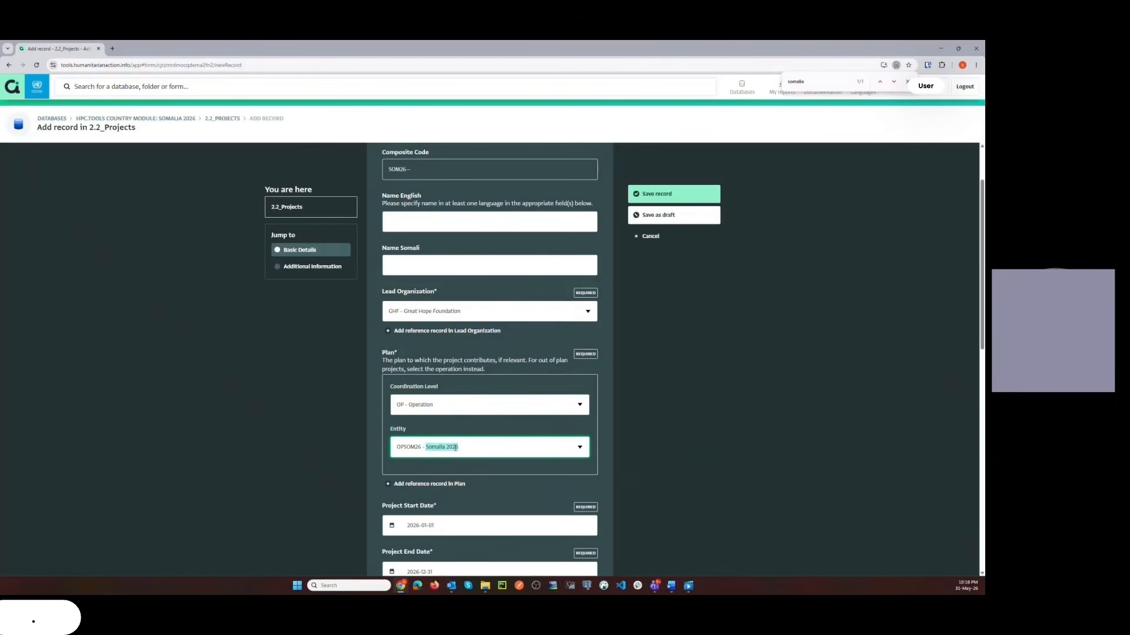
Review the default project start and end dates in the new record.
scroll(455, 448, "down", 2)
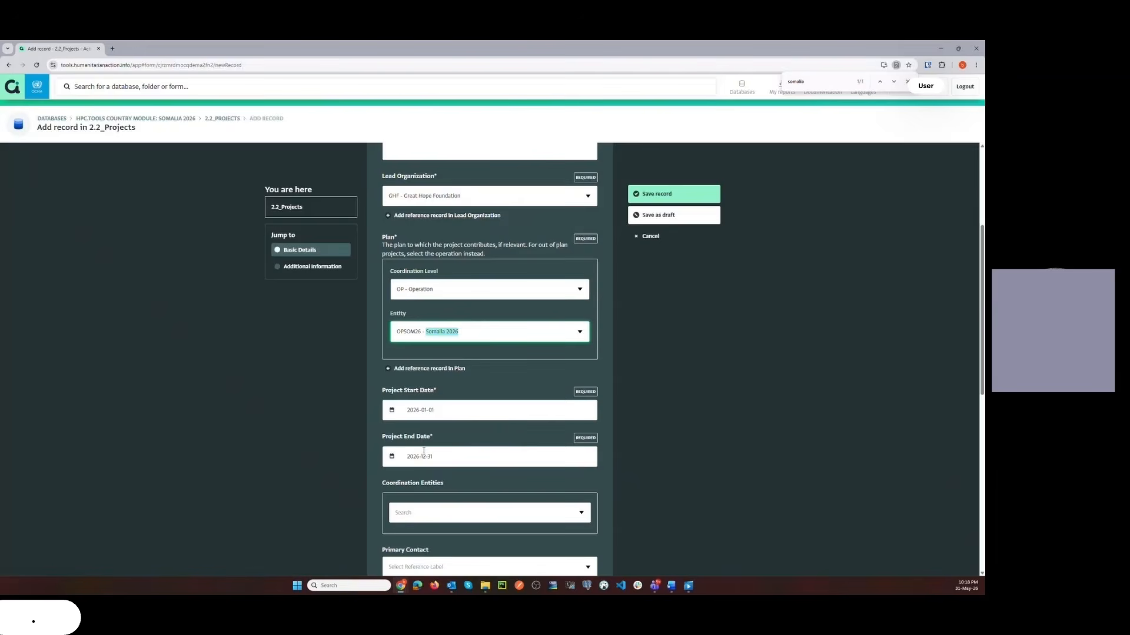
triple_click(418, 414)
triple_click(423, 454)
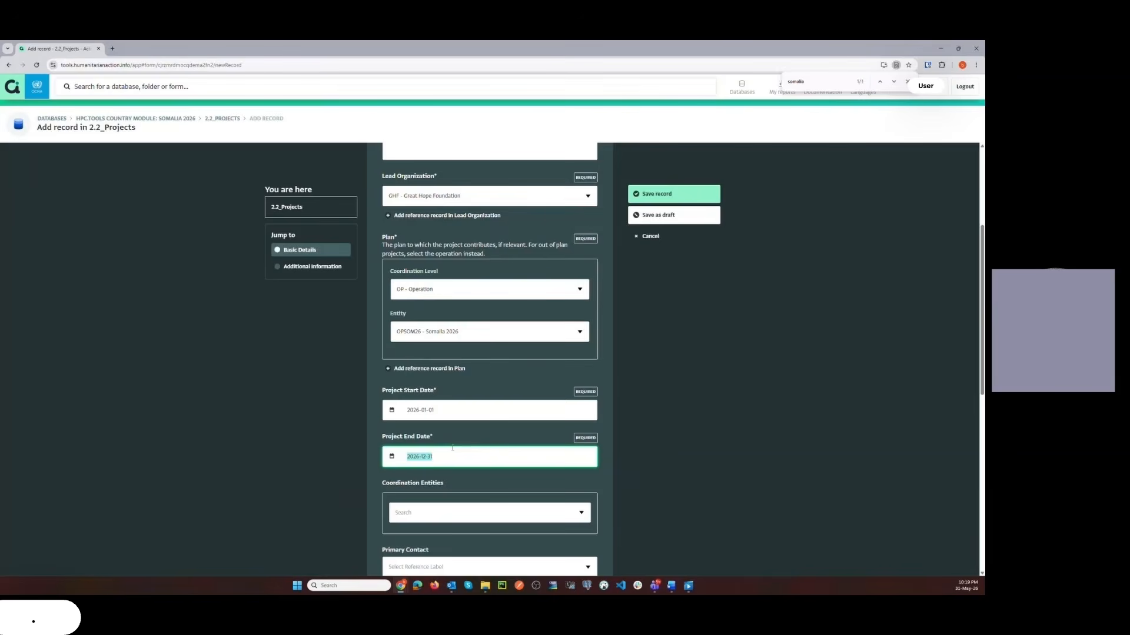
Add CLNUT - Nutrition Cluster and CLFSC - Food Security Cluster as the project's coordination entities.
scroll(453, 448, "down", 3)
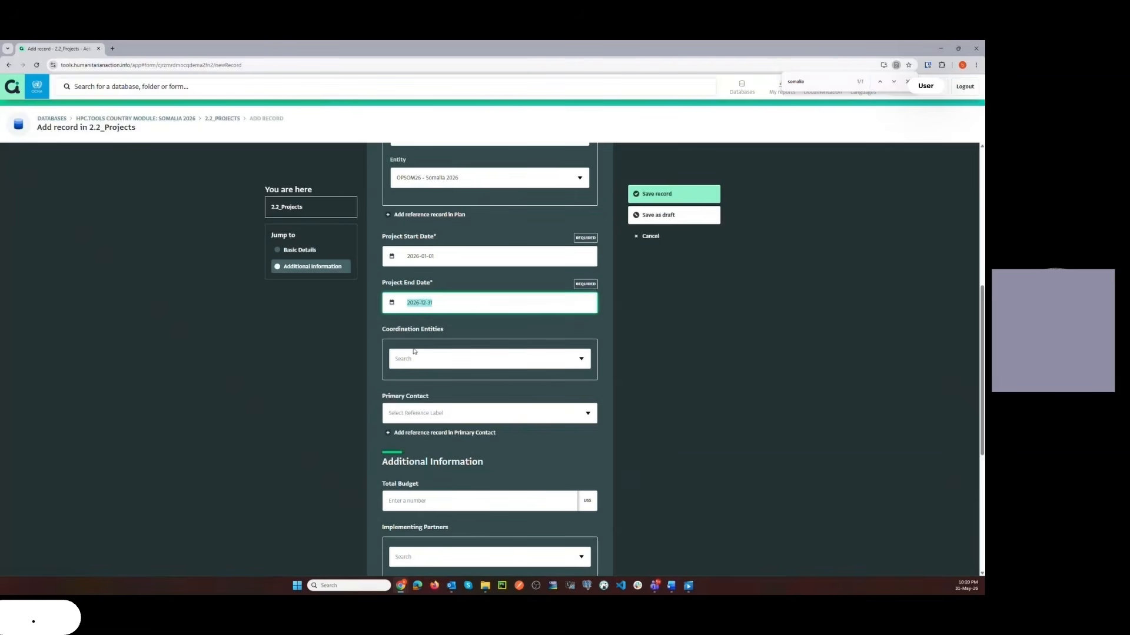
left_click(580, 359)
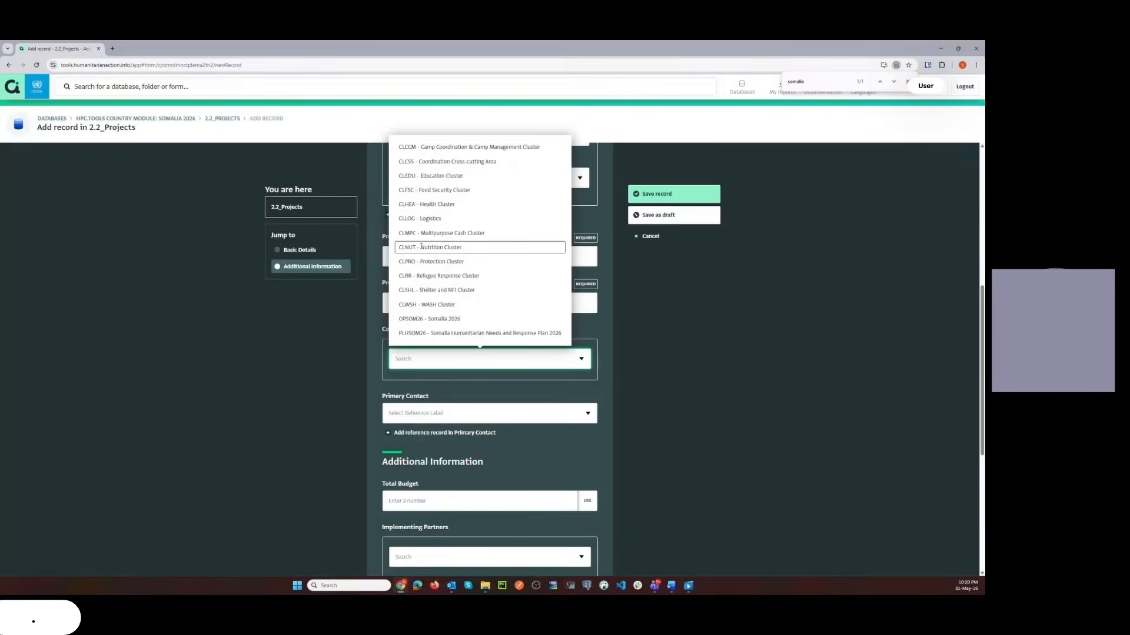
left_click(421, 247)
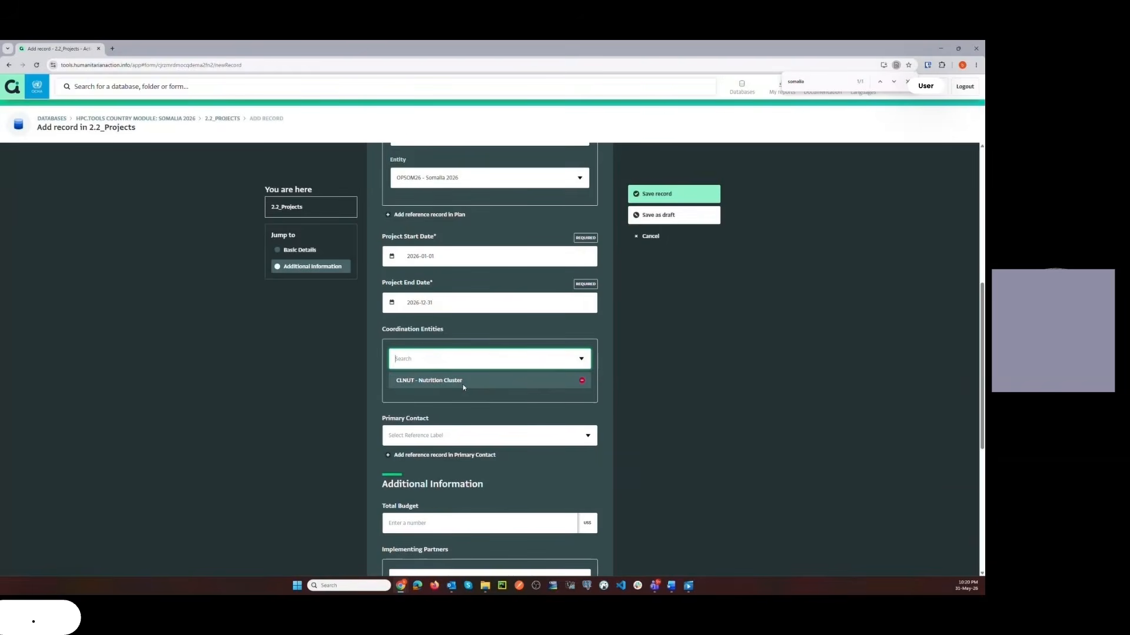
left_click(581, 359)
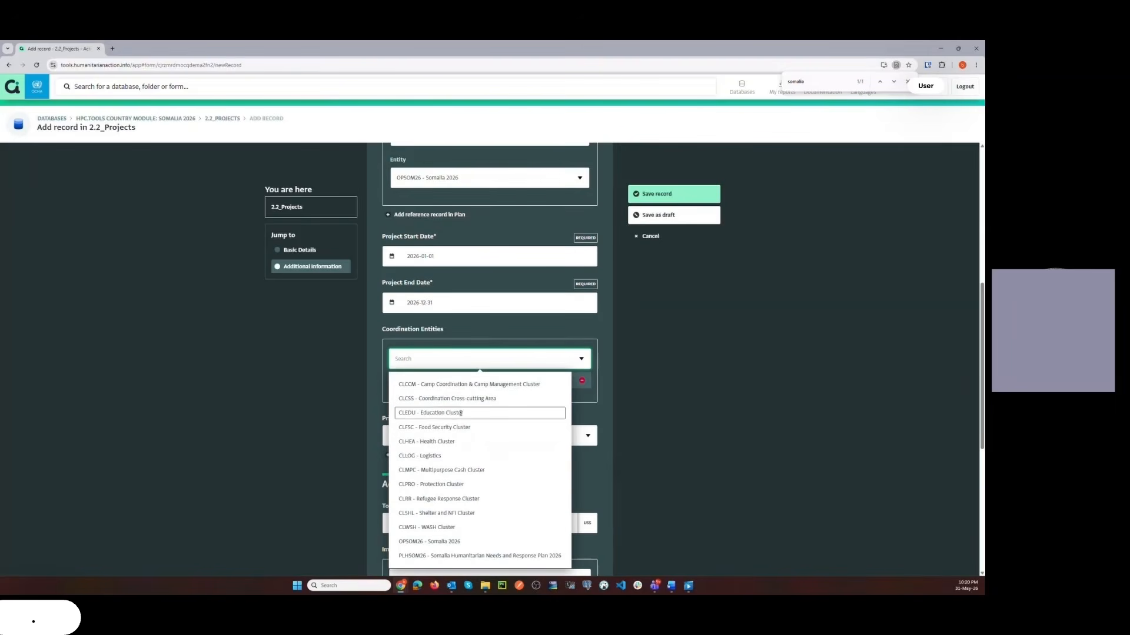
left_click(445, 431)
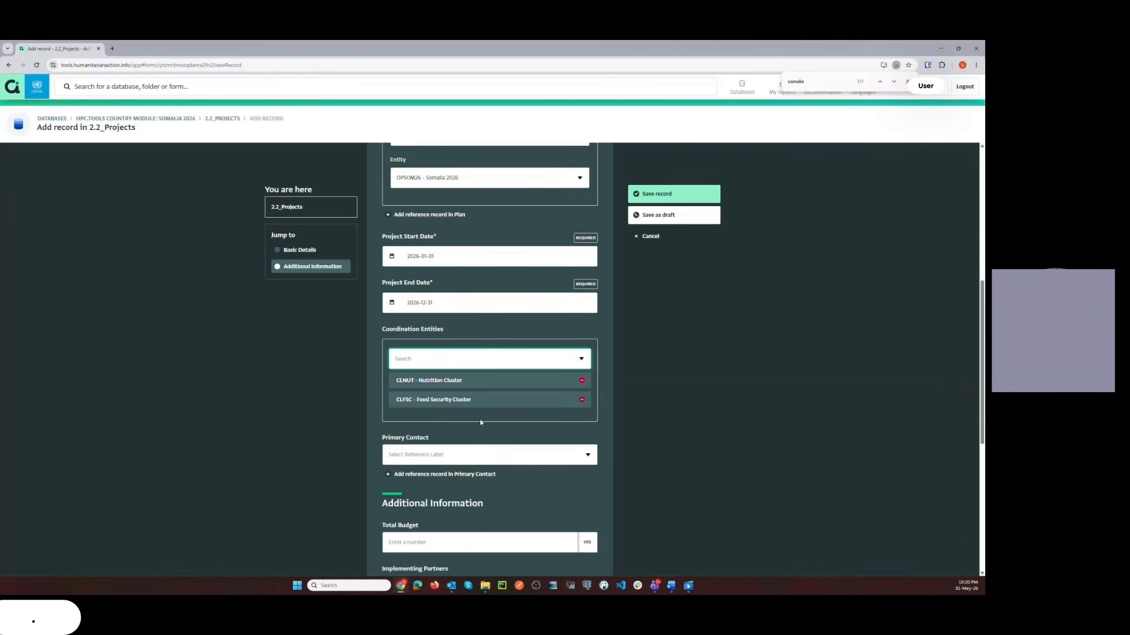
Review the organizations available as implementing partners and donors without choosing any.
scroll(601, 402, "down", 5)
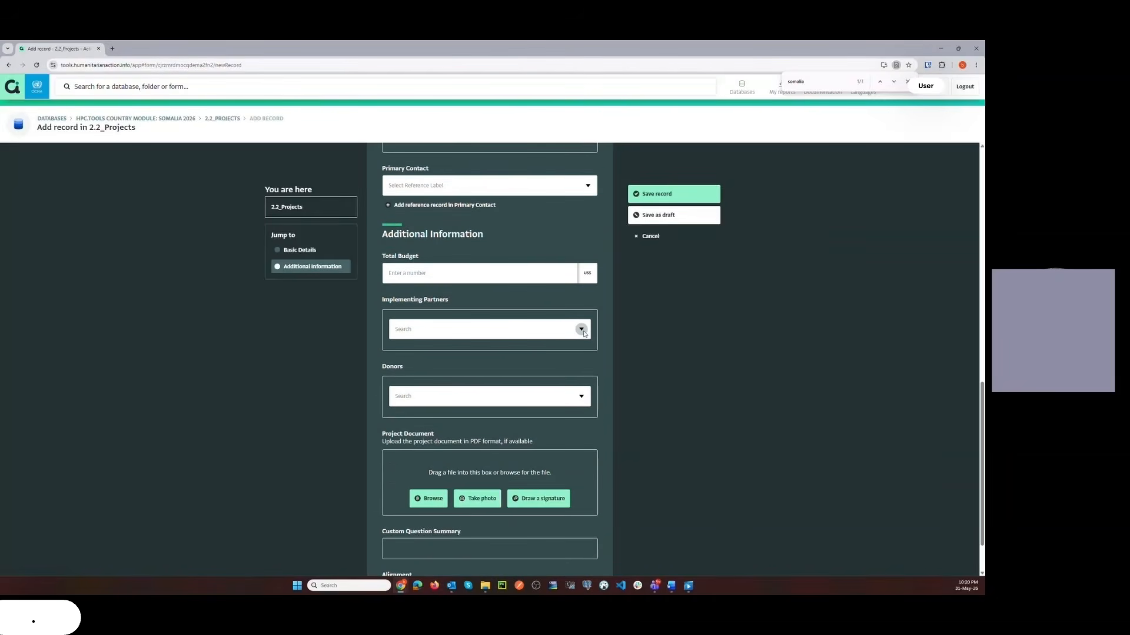
left_click(582, 330)
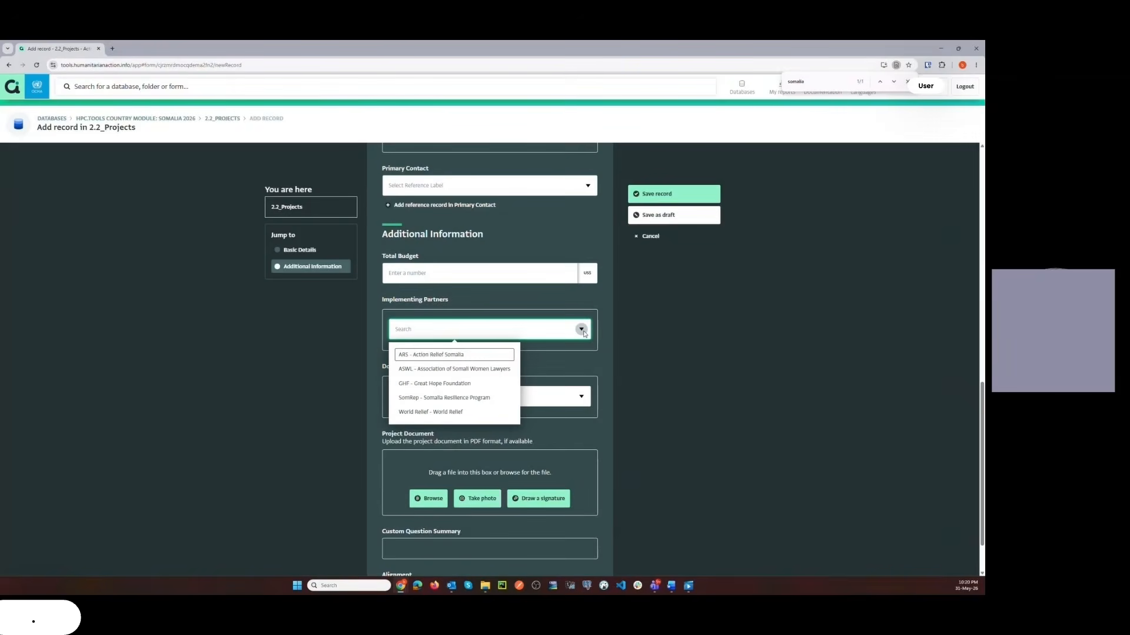
left_click(583, 332)
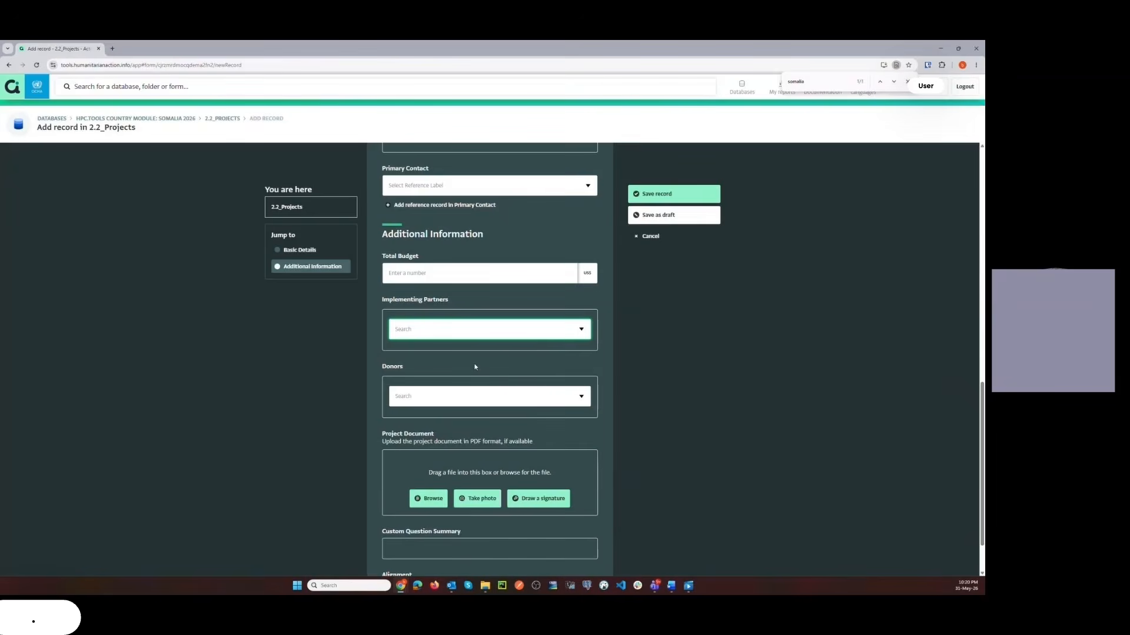
left_click(581, 398)
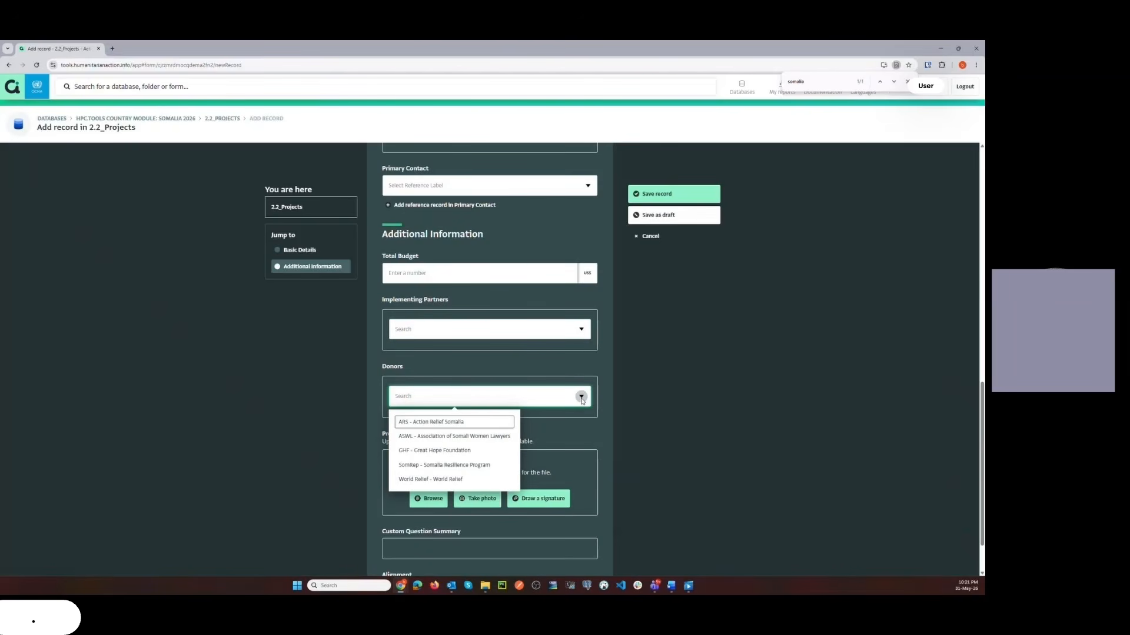
left_click(603, 396)
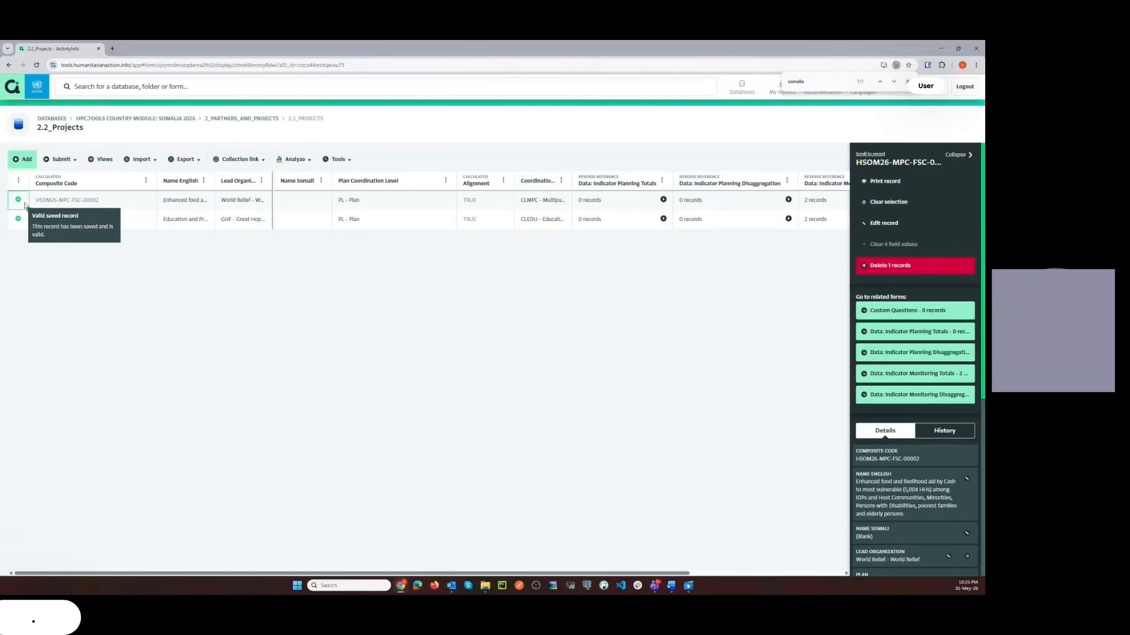
Open the related Indicator Monitoring Disaggregation records of the World Relief project in the 2.2_Projects table.
left_click(25, 205)
key("alt+Tab")
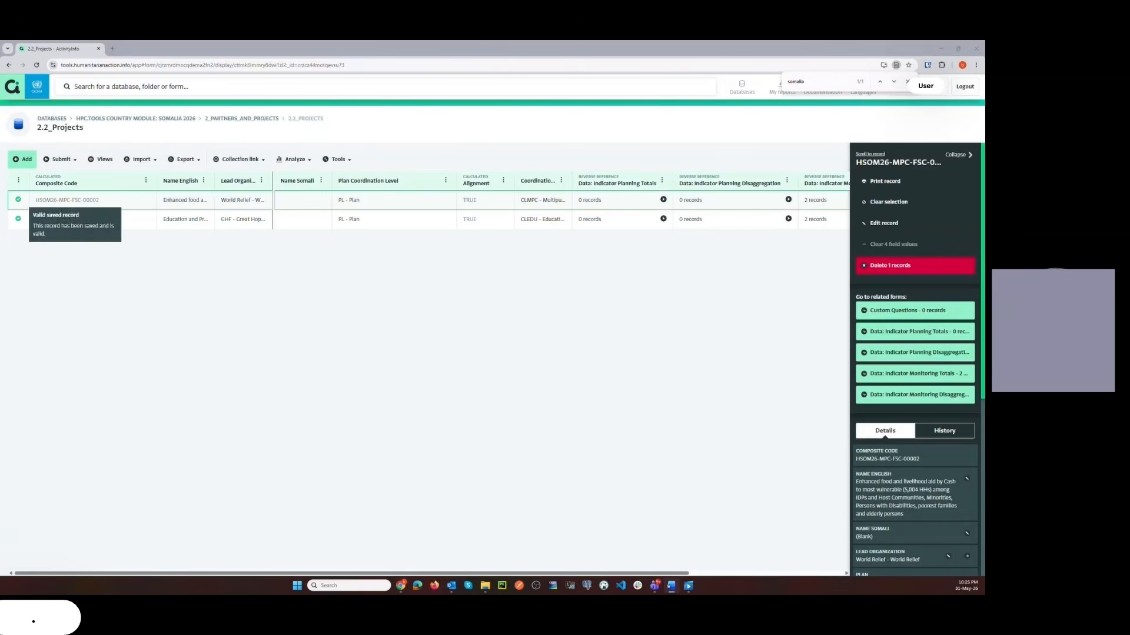
left_click_drag(653, 573, 863, 577)
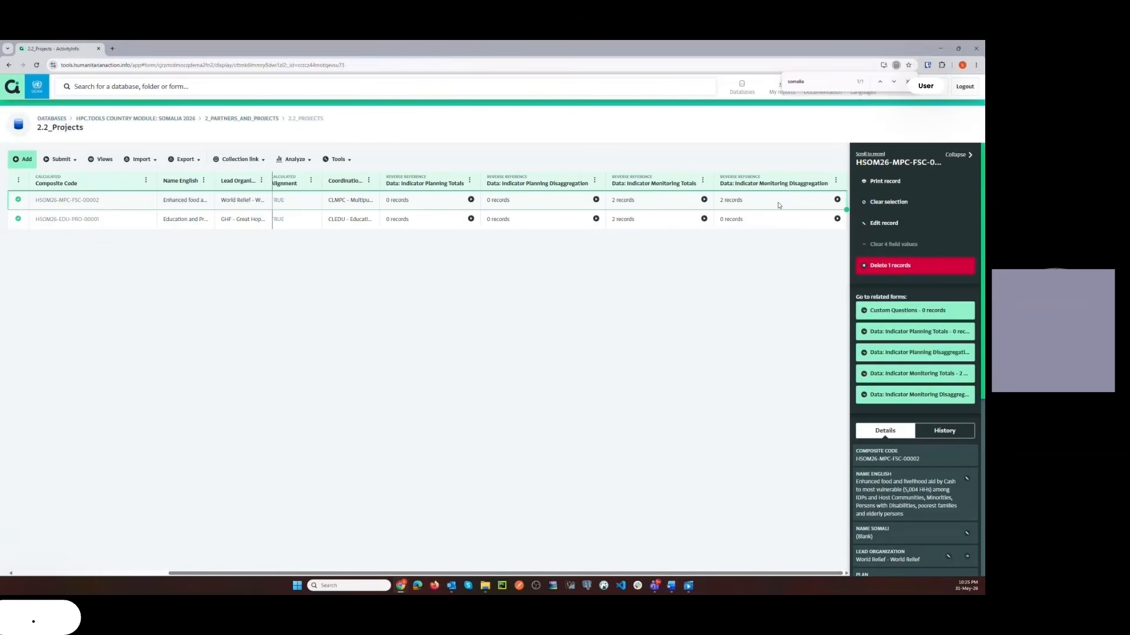
left_click(778, 205)
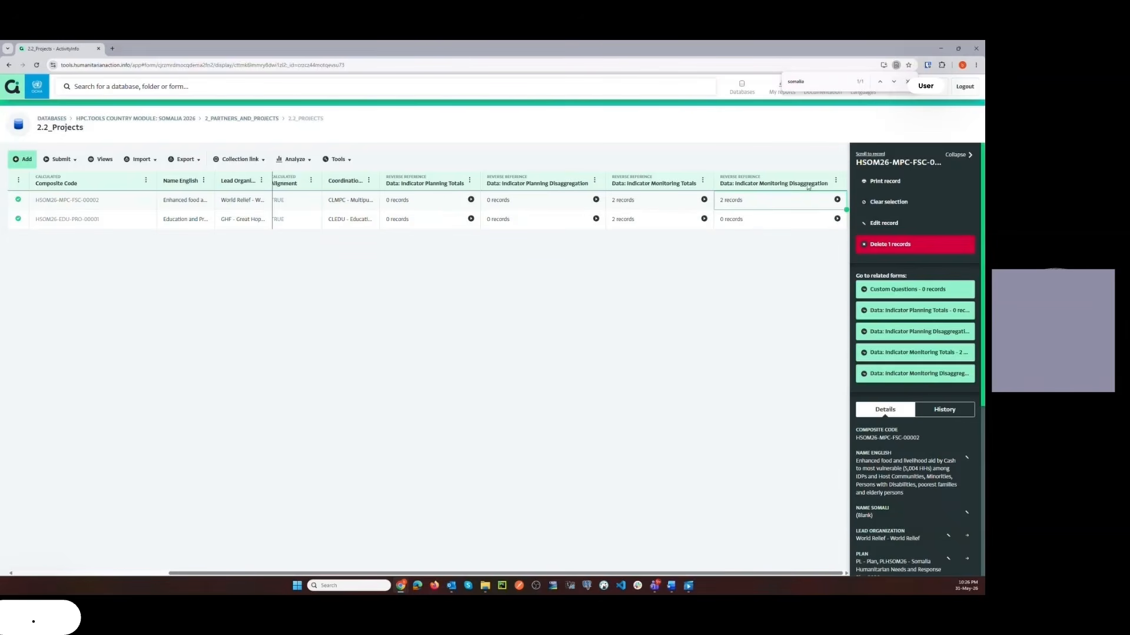
left_click(836, 200)
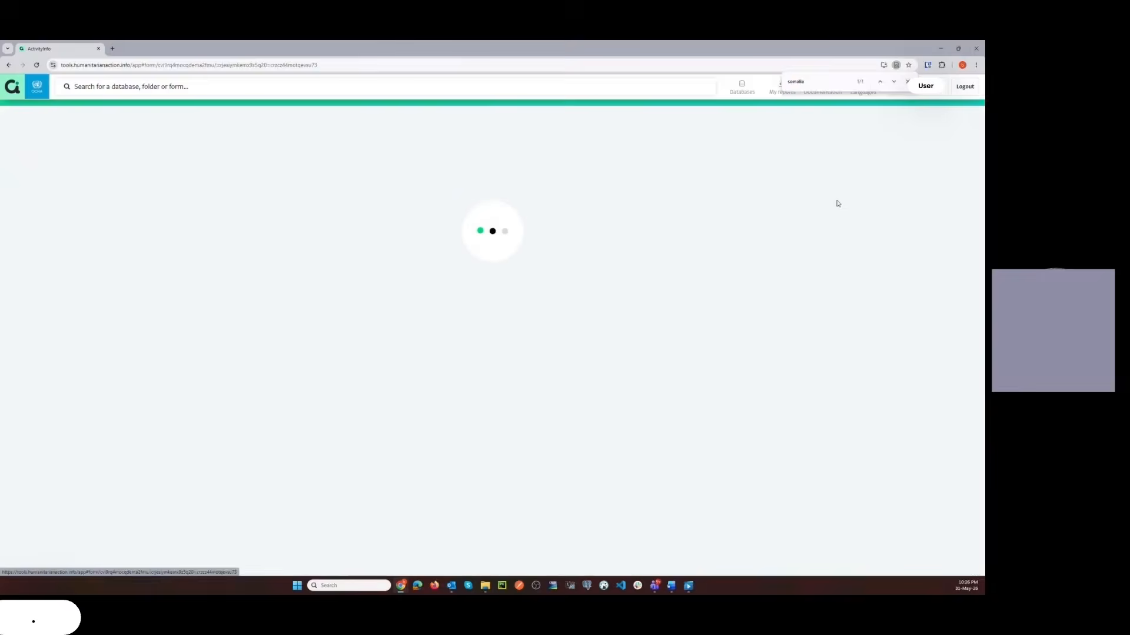